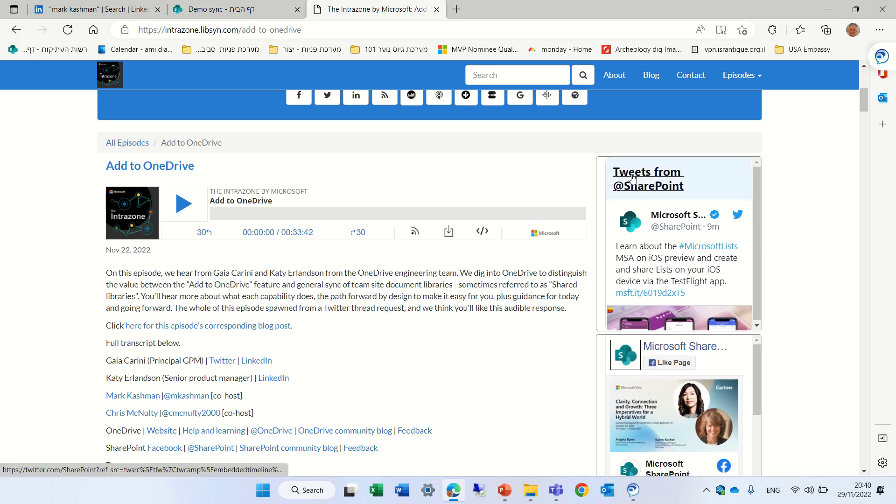
- Read the LinkedIn Add to OneDrive episode post, then bring up the Demo sync site
{"action": "left_click_drag", "start_coordinate": [863, 106], "coordinate": [864, 86]}
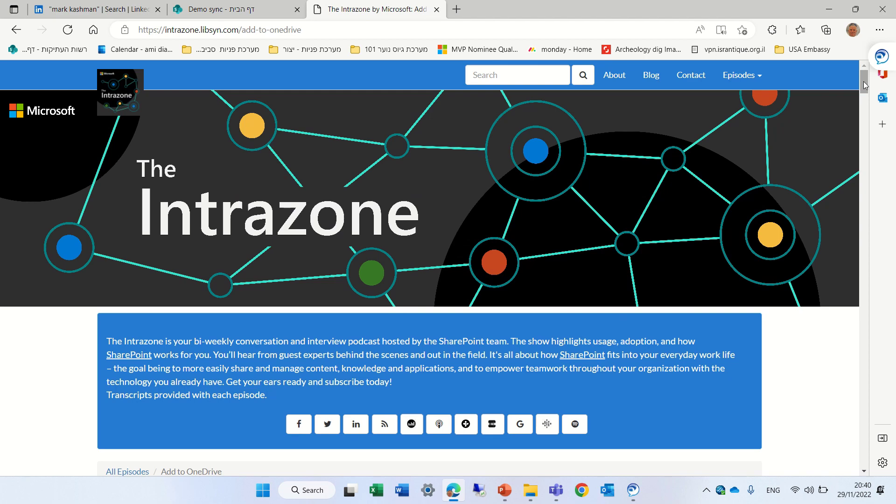
{"action": "left_click_drag", "start_coordinate": [865, 85], "coordinate": [866, 97]}
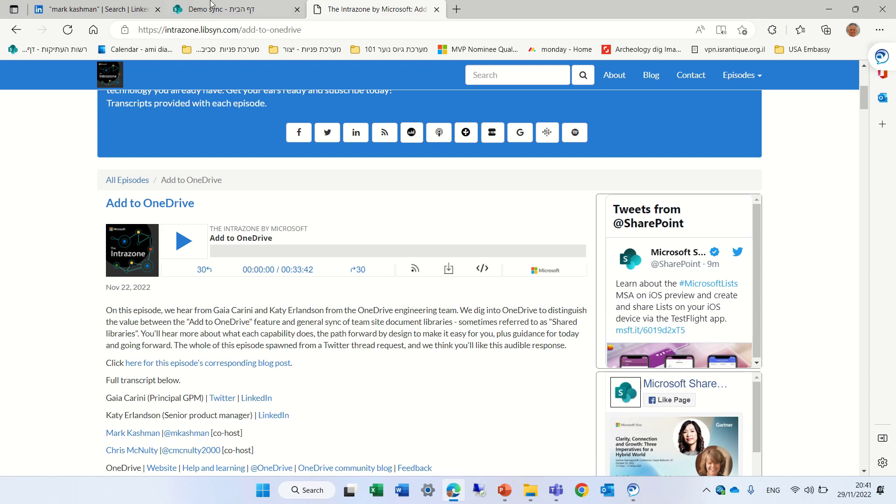
{"action": "left_click", "coordinate": [87, 10]}
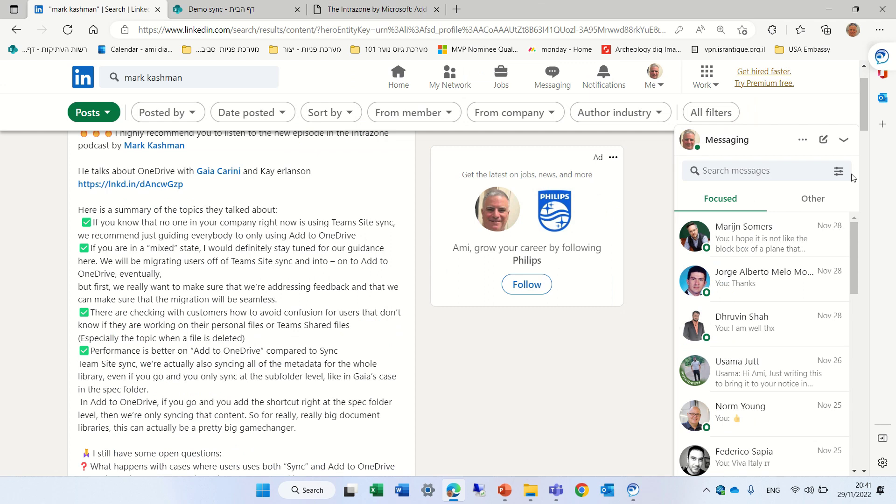
{"action": "scroll", "coordinate": [866, 125], "scroll_direction": "up", "scroll_amount": 1}
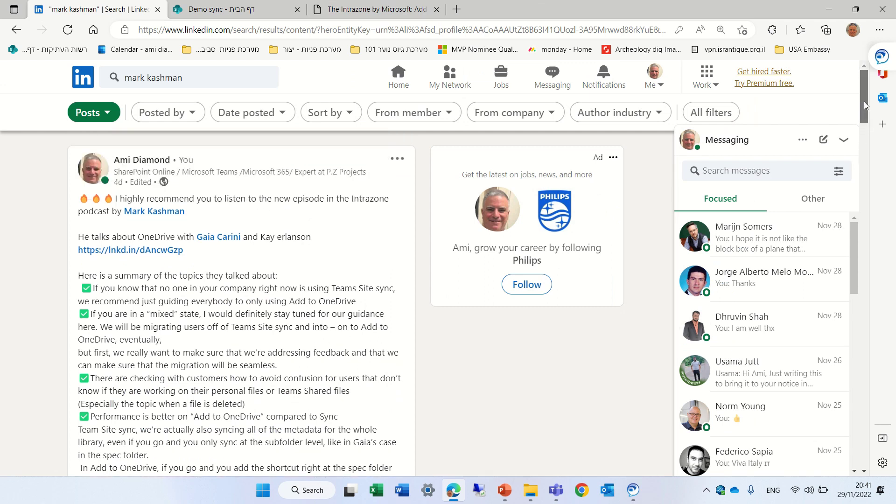
{"action": "left_click_drag", "start_coordinate": [865, 118], "coordinate": [865, 124]}
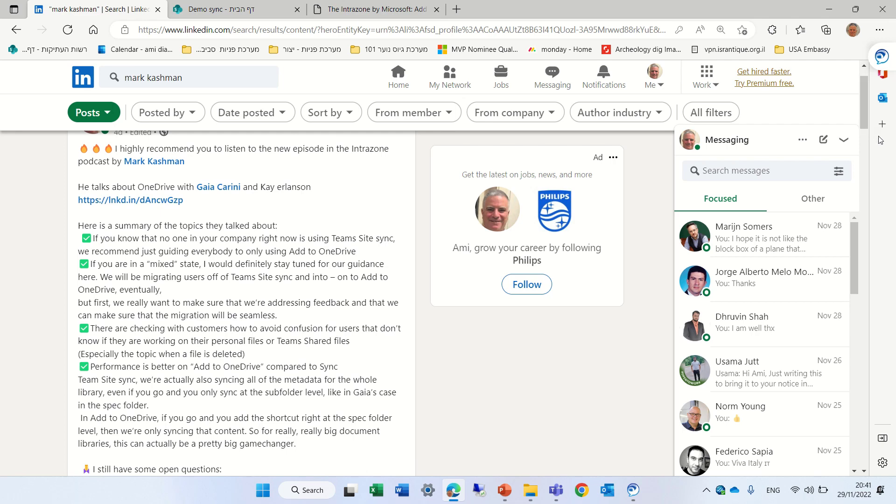
{"action": "left_click", "coordinate": [376, 10]}
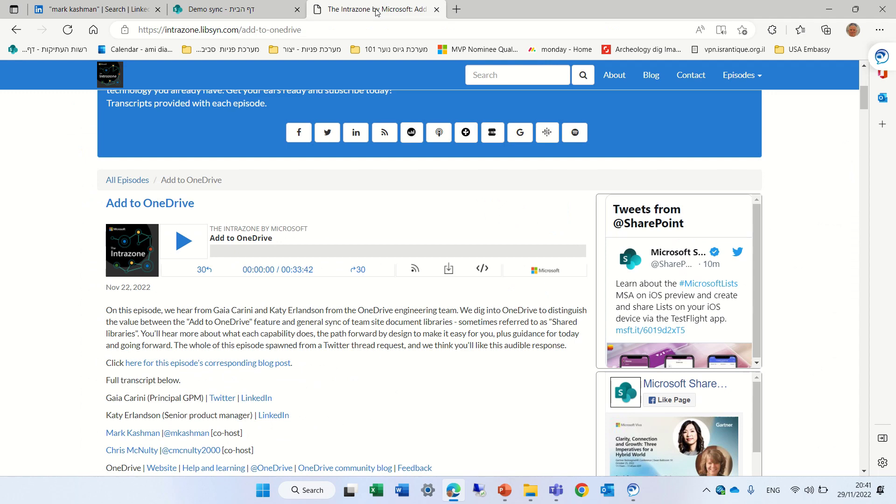
{"action": "left_click", "coordinate": [264, 14]}
- Open the Demo sync Documents library and bring the synced Israel Antiquities Authority folder forward
{"action": "left_click", "coordinate": [51, 187]}
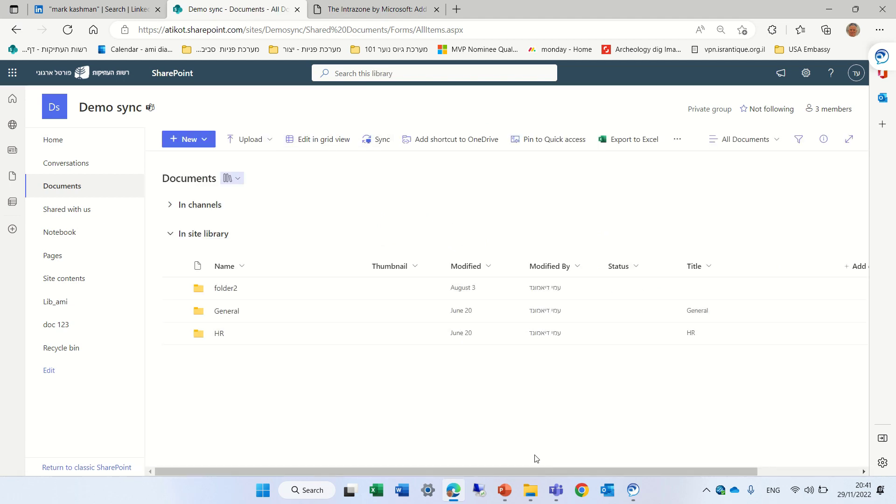
{"action": "left_click", "coordinate": [536, 494]}
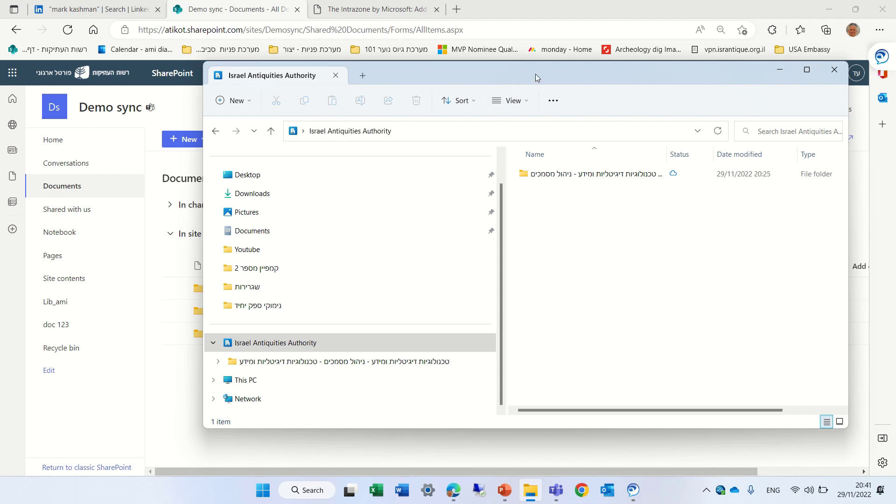
- Move the File Explorer folder window aside and minimize it
{"action": "left_click_drag", "start_coordinate": [536, 73], "coordinate": [469, 130]}
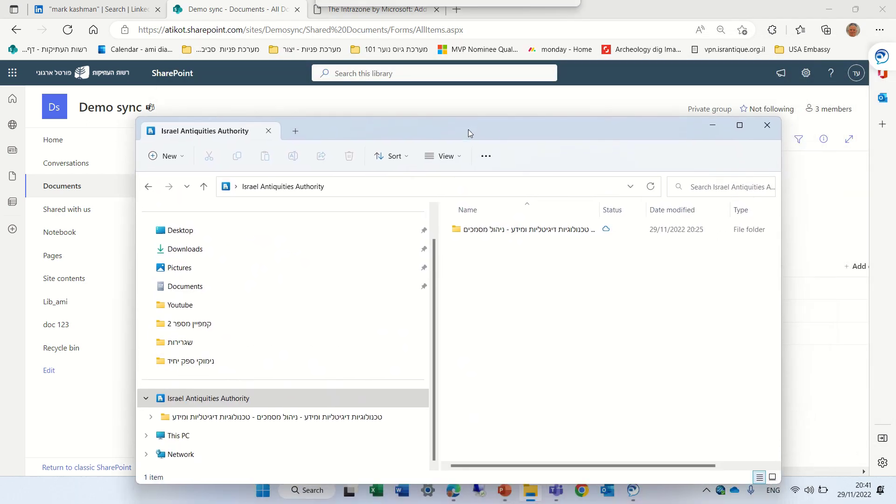
{"action": "left_click", "coordinate": [714, 126]}
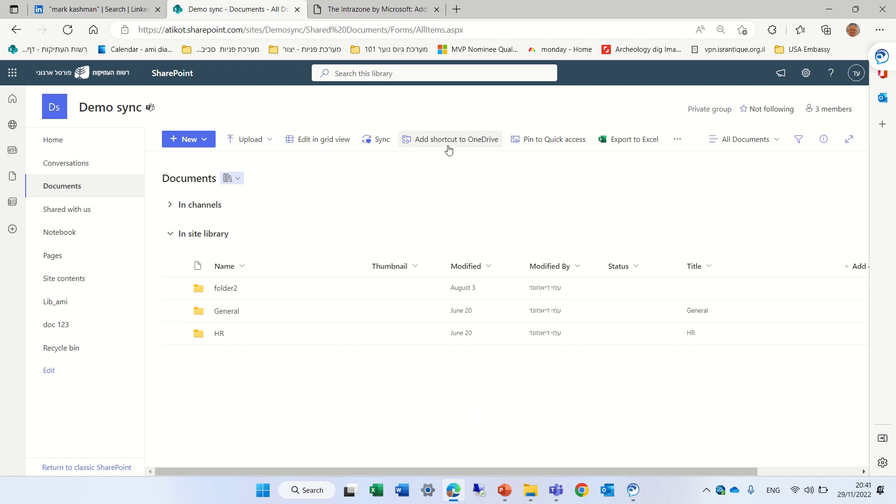
- Add folder2 to OneDrive My files as a shortcut, then return to the Intrazone page
{"action": "left_click", "coordinate": [174, 287]}
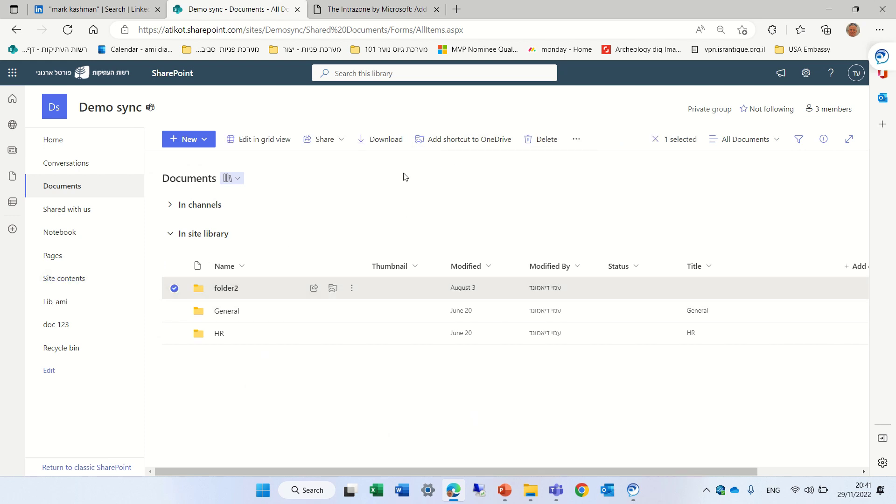
{"action": "left_click", "coordinate": [491, 148]}
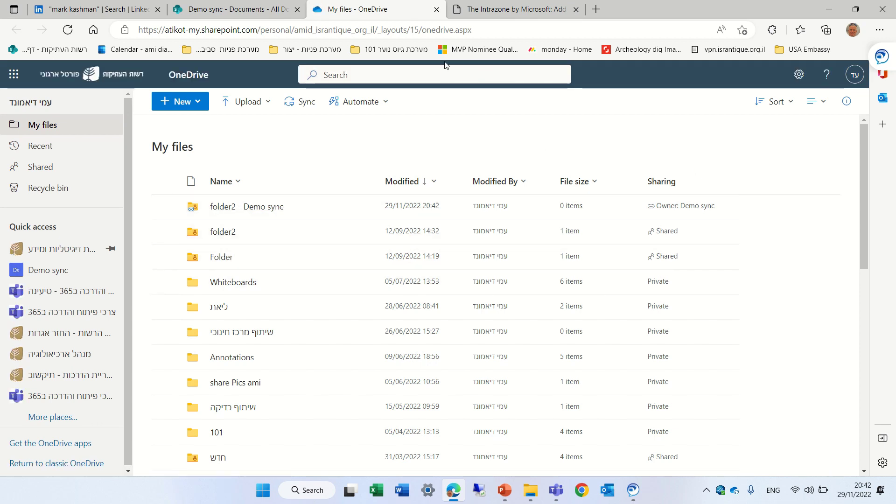
{"action": "left_click", "coordinate": [556, 12]}
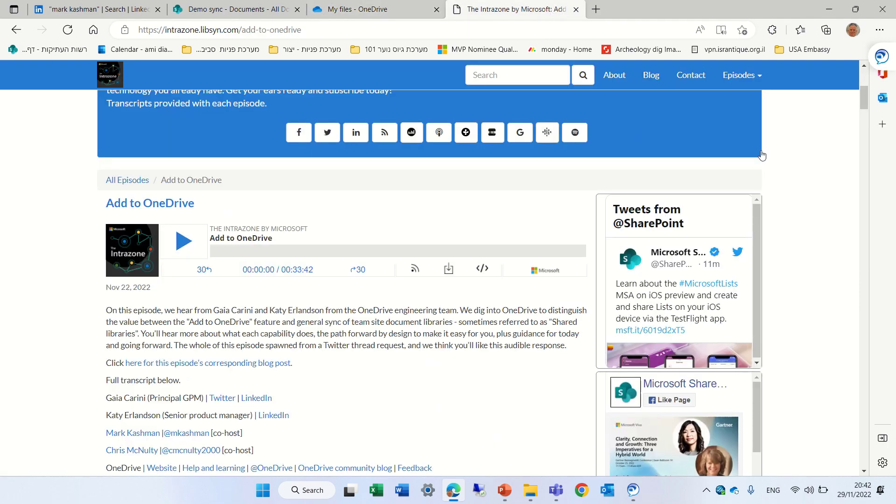
- Read the transcript on sync versus Add to OneDrive, then return to the LinkedIn post
{"action": "left_click_drag", "start_coordinate": [863, 99], "coordinate": [848, 200]}
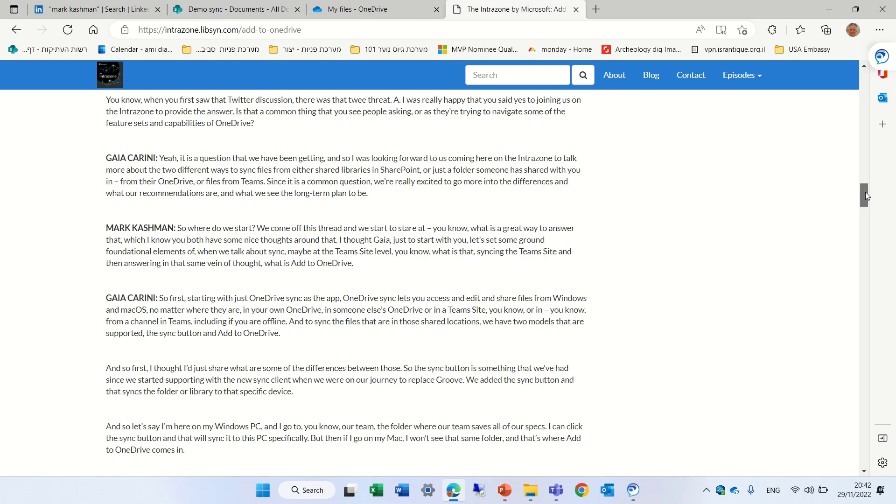
{"action": "left_click_drag", "start_coordinate": [865, 193], "coordinate": [865, 204]}
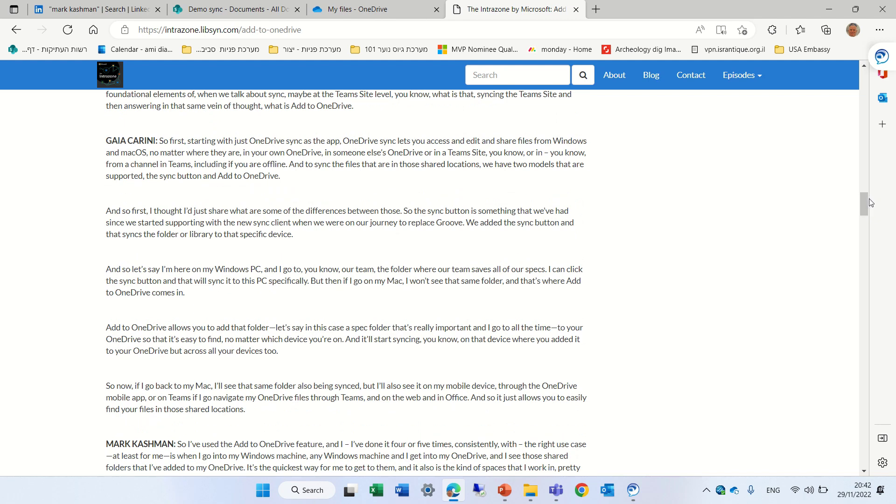
{"action": "left_click_drag", "start_coordinate": [866, 201], "coordinate": [865, 209]}
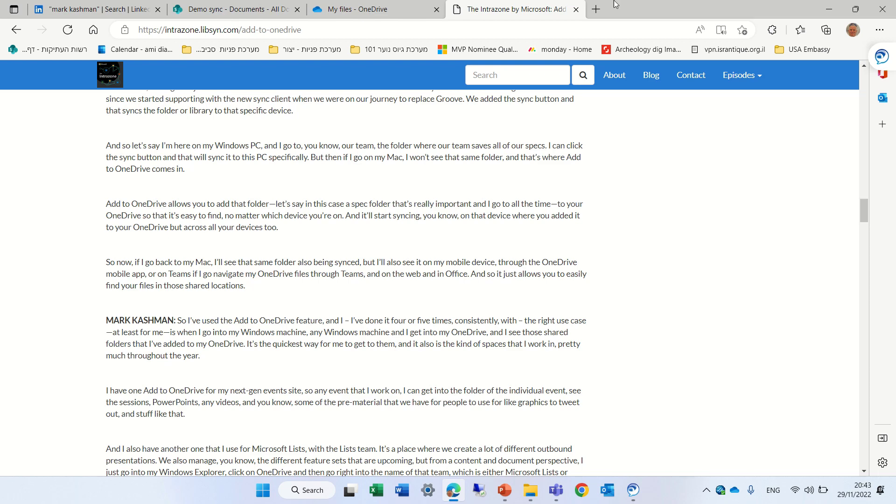
{"action": "left_click", "coordinate": [115, 11]}
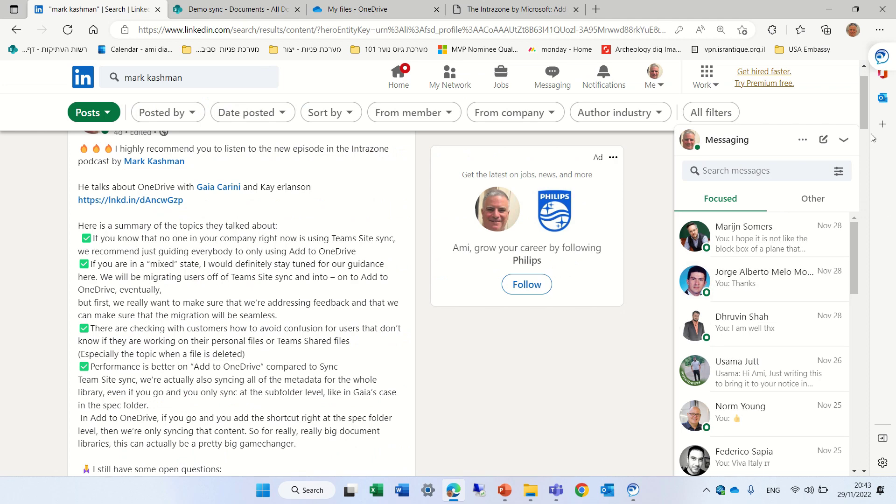
{"action": "left_click_drag", "start_coordinate": [863, 108], "coordinate": [864, 121]}
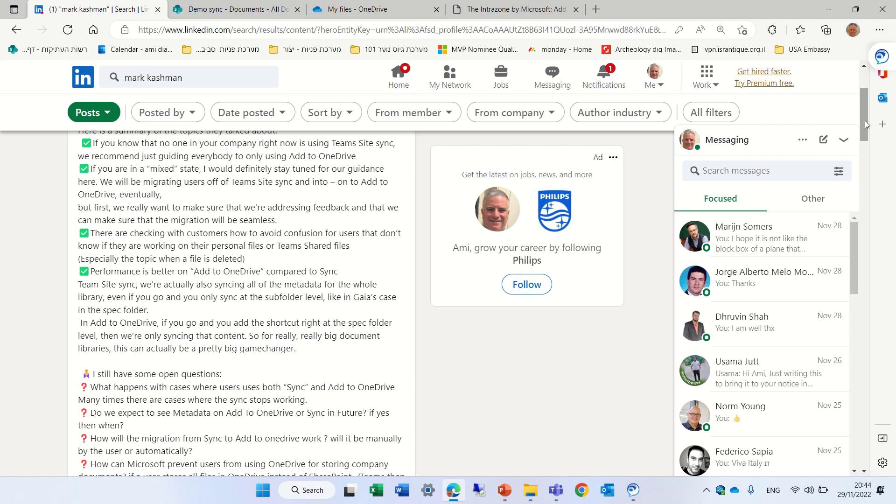
{"action": "left_click_drag", "start_coordinate": [864, 120], "coordinate": [867, 136]}
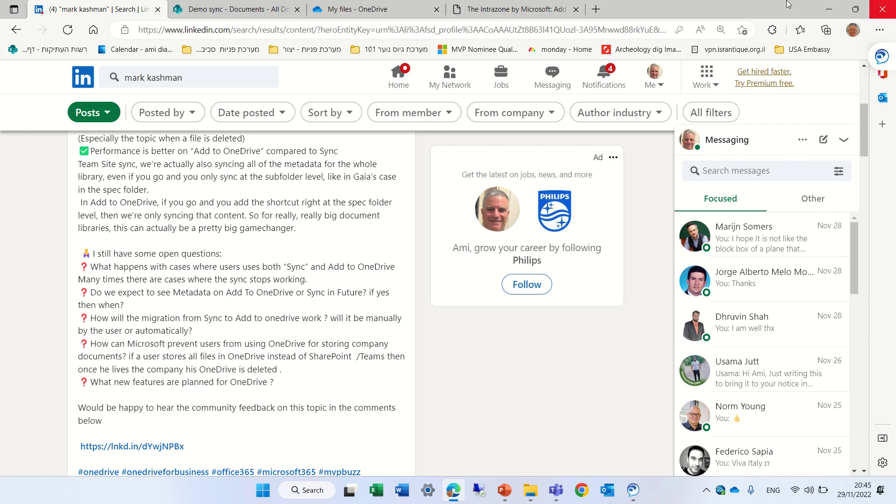
{"action": "mouse_move", "coordinate": [448, 2]}
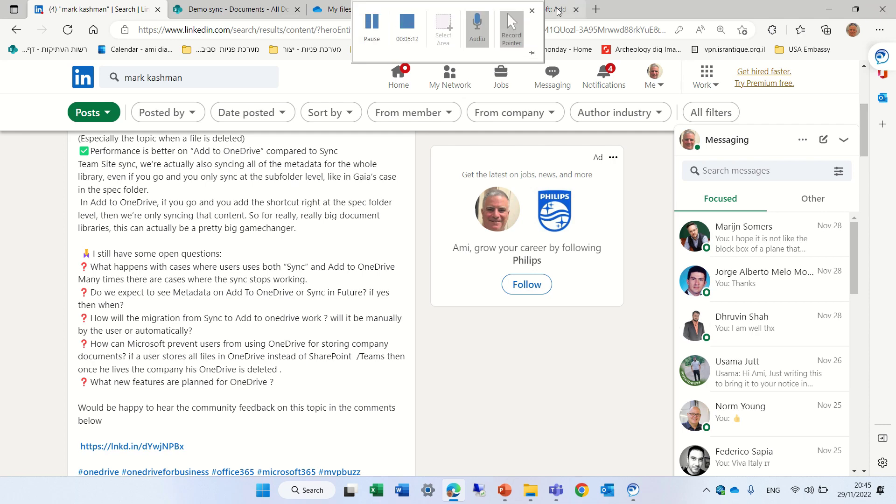
- Scroll the Intrazone transcript to the passage about adding podcast, Lists and conference folder shortcuts
{"action": "left_click", "coordinate": [558, 9]}
{"action": "left_click_drag", "start_coordinate": [864, 213], "coordinate": [860, 96]}
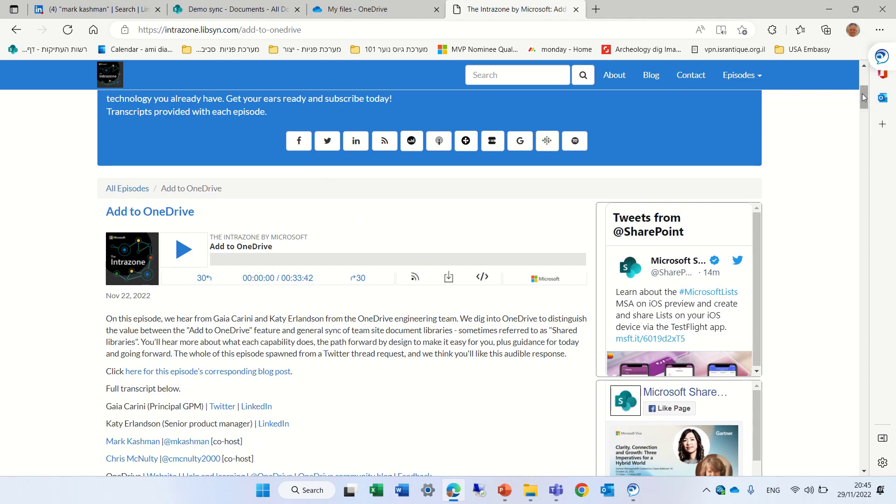
{"action": "mouse_move", "coordinate": [862, 99]}
{"action": "left_mouse_down"}
{"action": "mouse_move", "coordinate": [861, 214]}
{"action": "mouse_move", "coordinate": [883, 61]}
{"action": "left_mouse_up"}
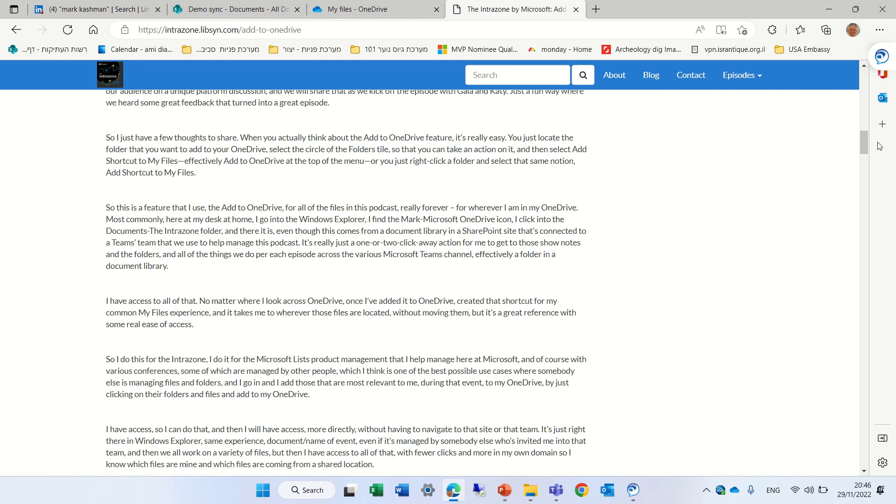
- Back in the Demo sync library, deselect folder2 and open then close the Upload menu
{"action": "left_click", "coordinate": [246, 10]}
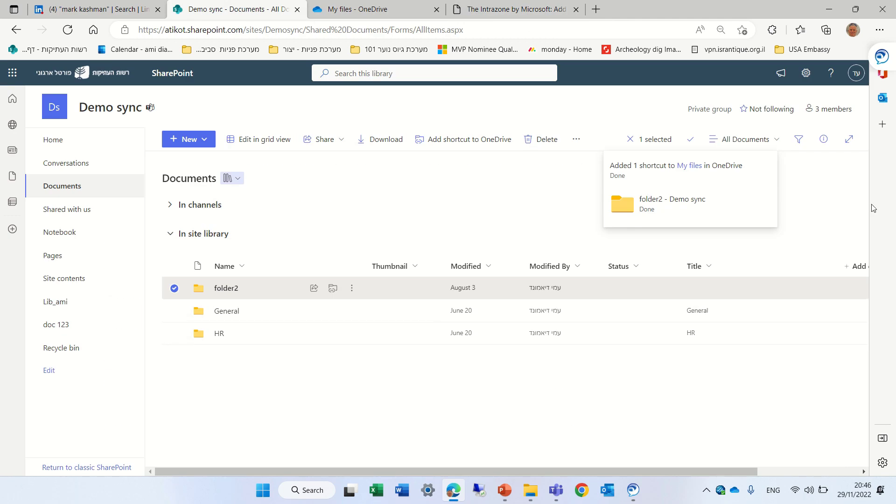
{"action": "left_click", "coordinate": [821, 205]}
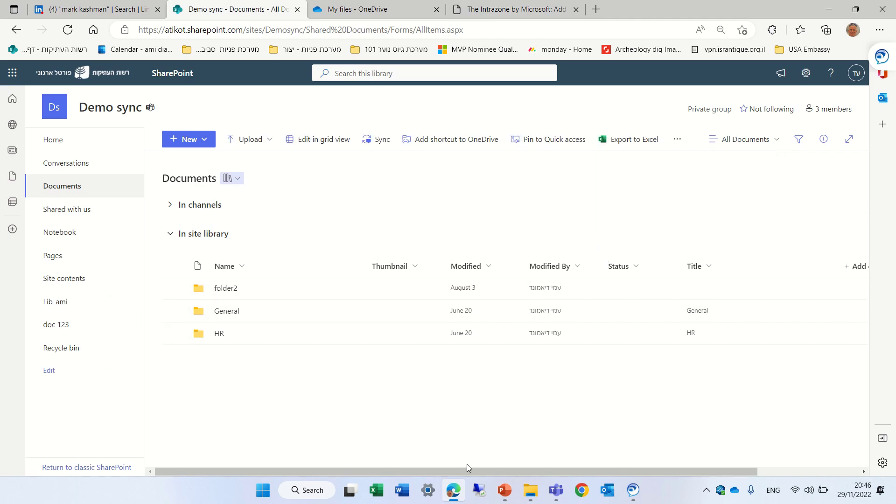
{"action": "left_click", "coordinate": [269, 138]}
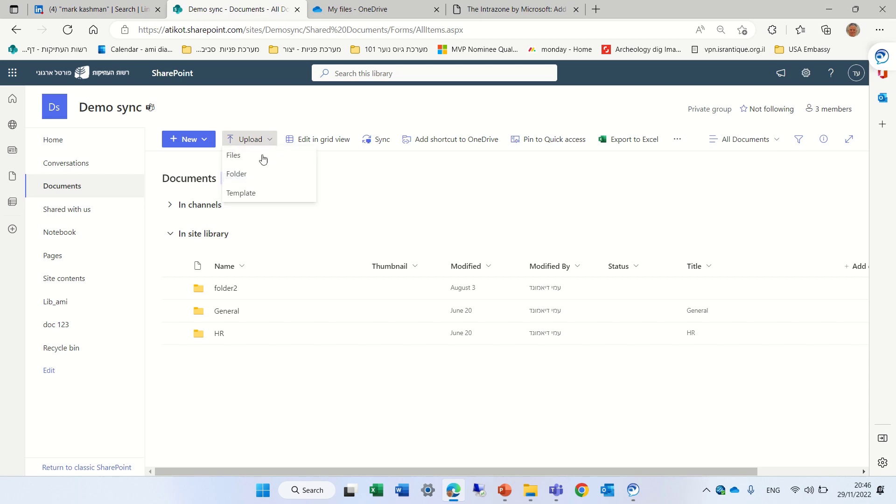
{"action": "left_click", "coordinate": [533, 219]}
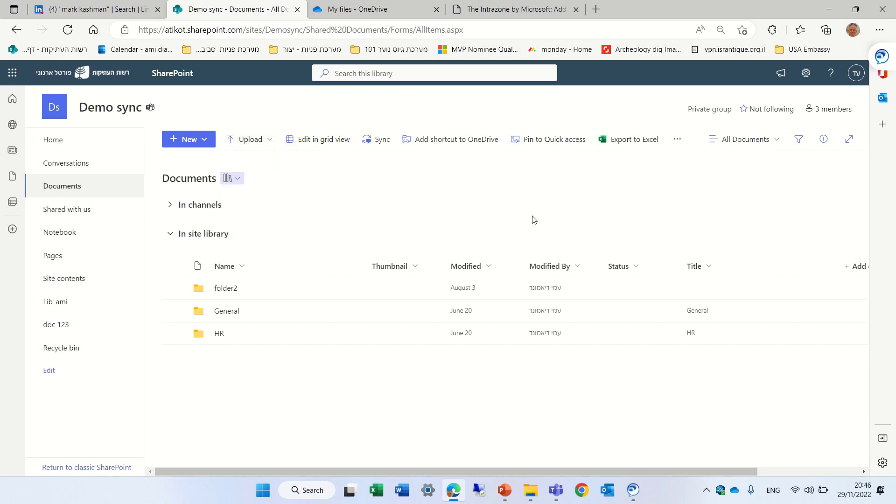
{"action": "left_click", "coordinate": [829, 9]}
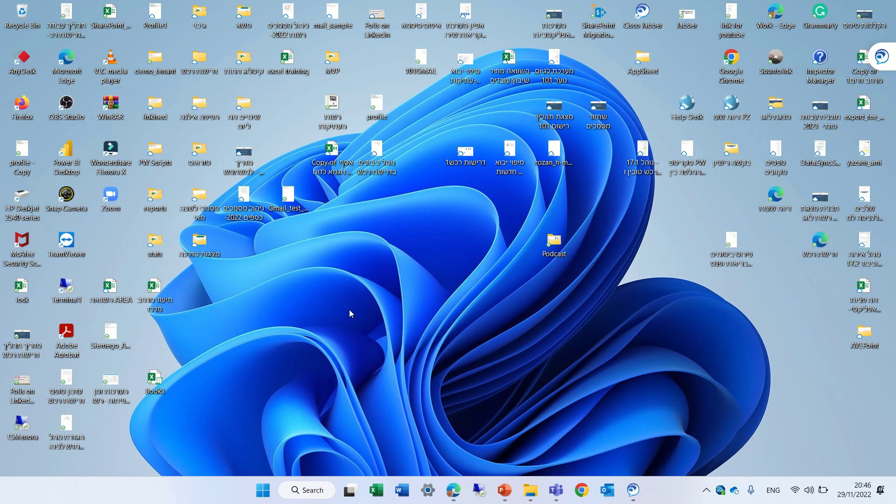
{"action": "left_click", "coordinate": [530, 490]}
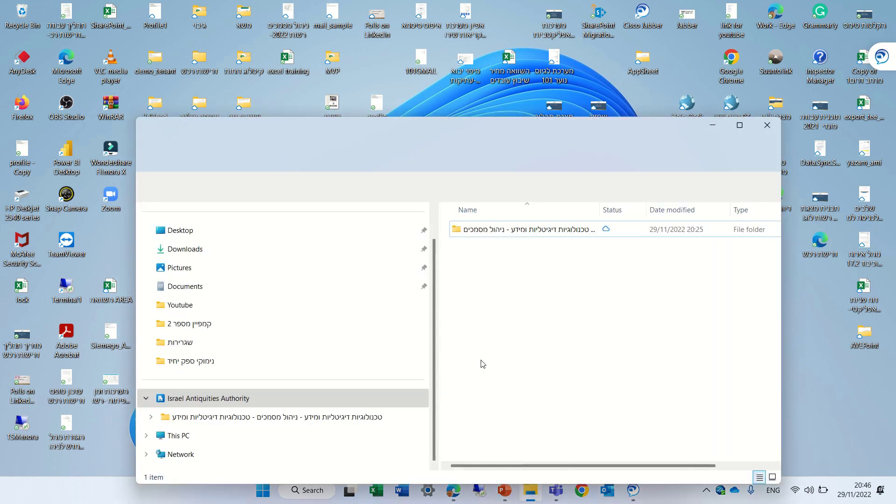
{"action": "left_click", "coordinate": [513, 238]}
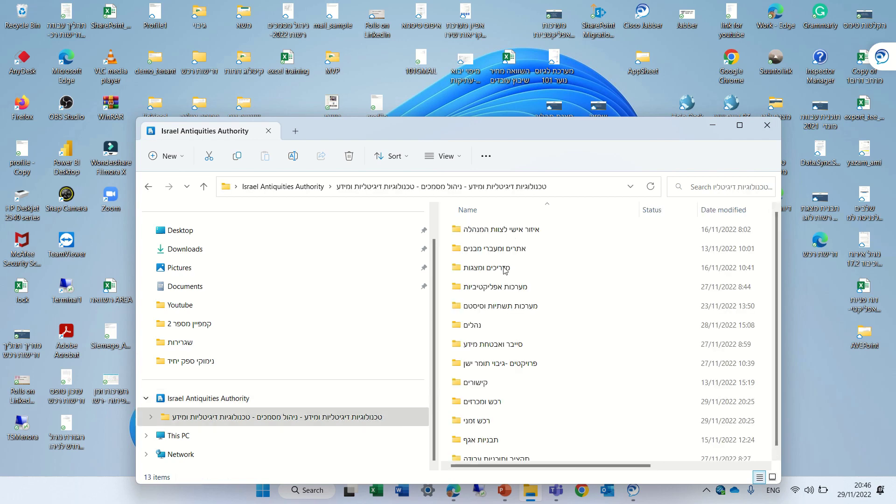
{"action": "left_click", "coordinate": [713, 125]}
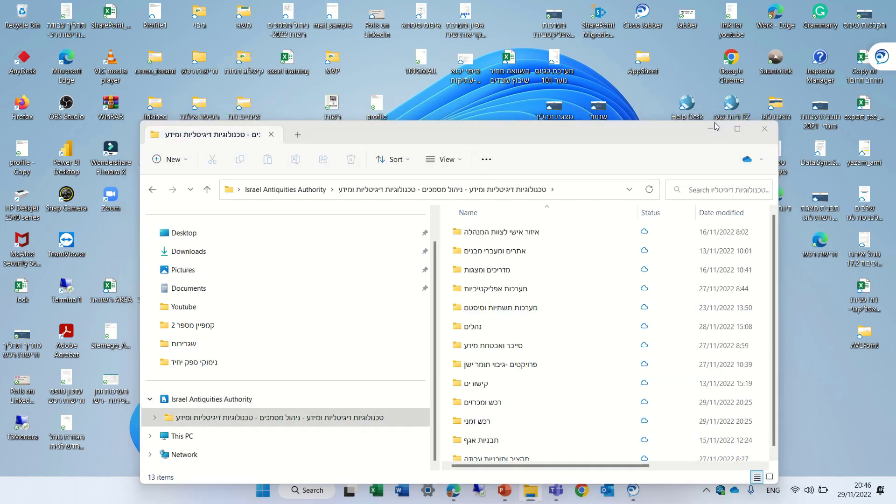
{"action": "mouse_move", "coordinate": [452, 490]}
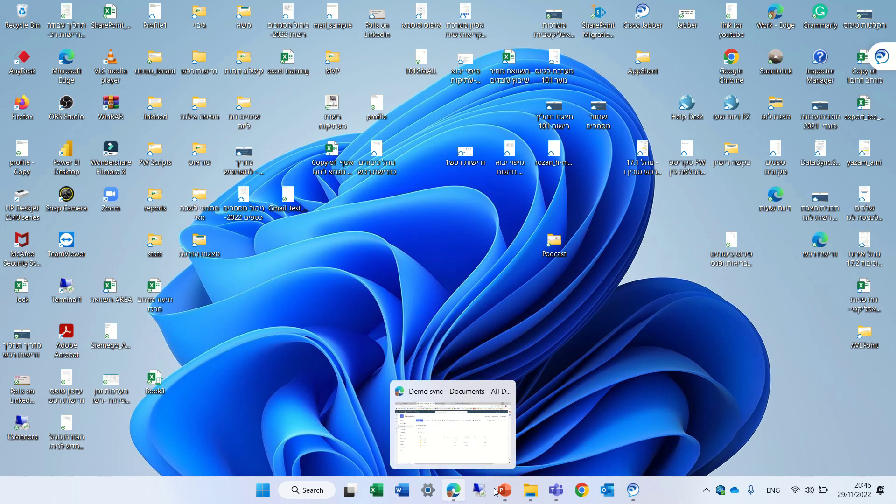
- Restore the Edge window showing the Demo sync Documents library from the taskbar
{"action": "left_click", "coordinate": [467, 450]}
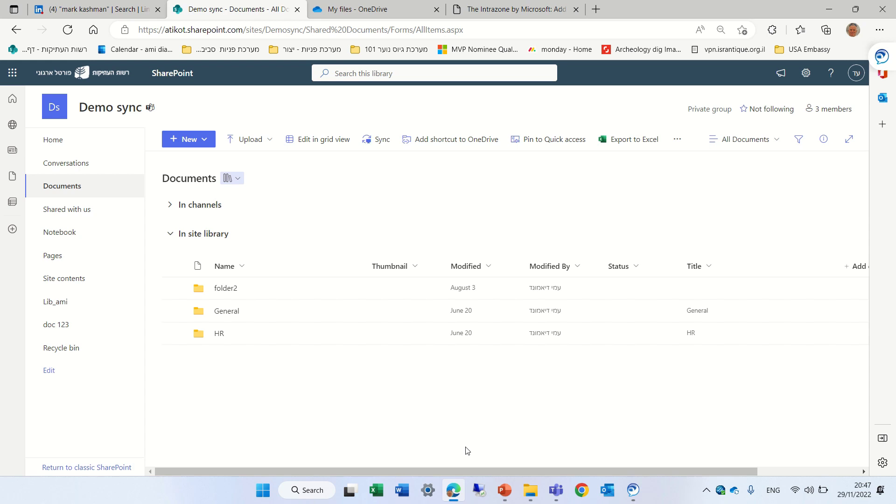
- Remove the 'folder2 - Demo sync' shortcut from My files through its actions menu
{"action": "left_click", "coordinate": [357, 9]}
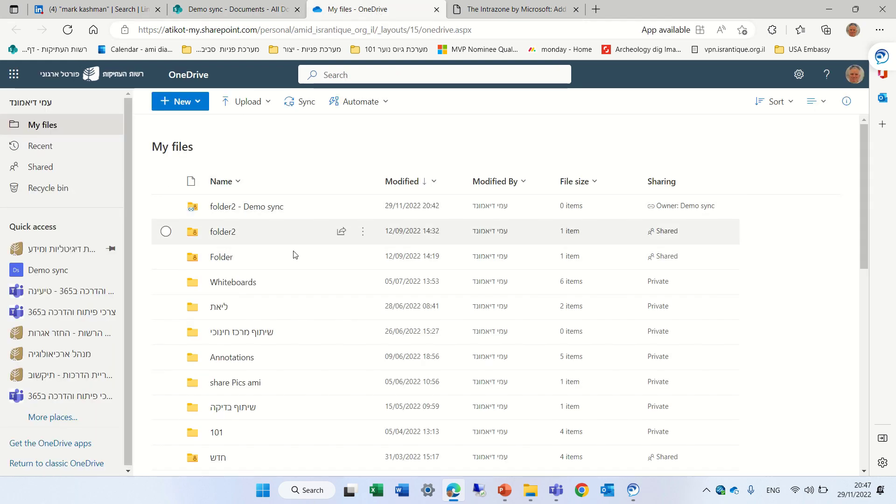
{"action": "mouse_move", "coordinate": [318, 357]}
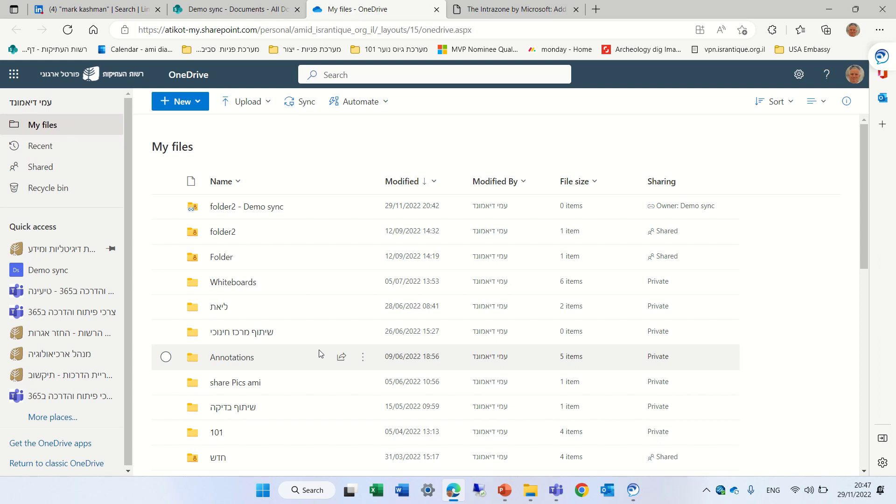
{"action": "left_click", "coordinate": [362, 209]}
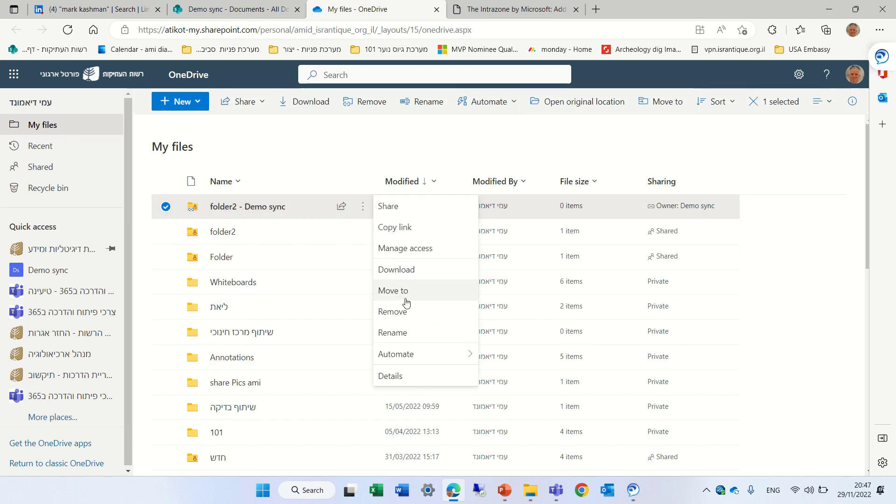
{"action": "left_click", "coordinate": [409, 313]}
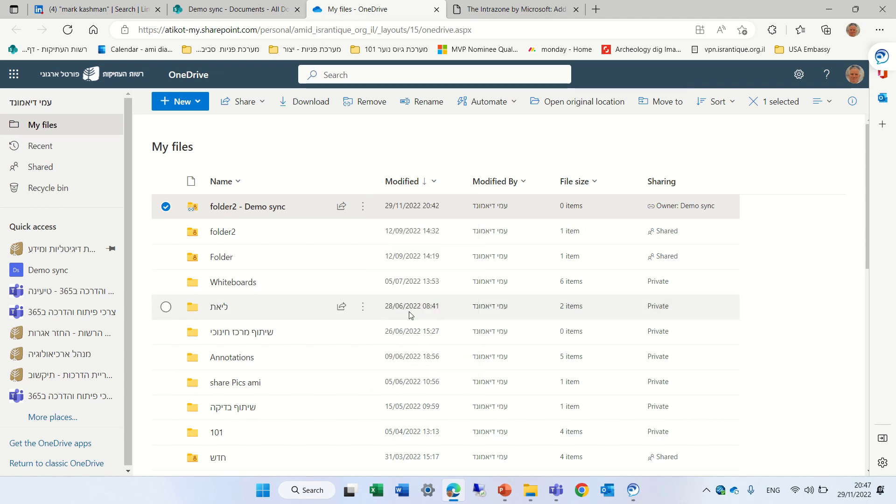
{"action": "scroll", "coordinate": [456, 221], "scroll_direction": "down", "scroll_amount": 7}
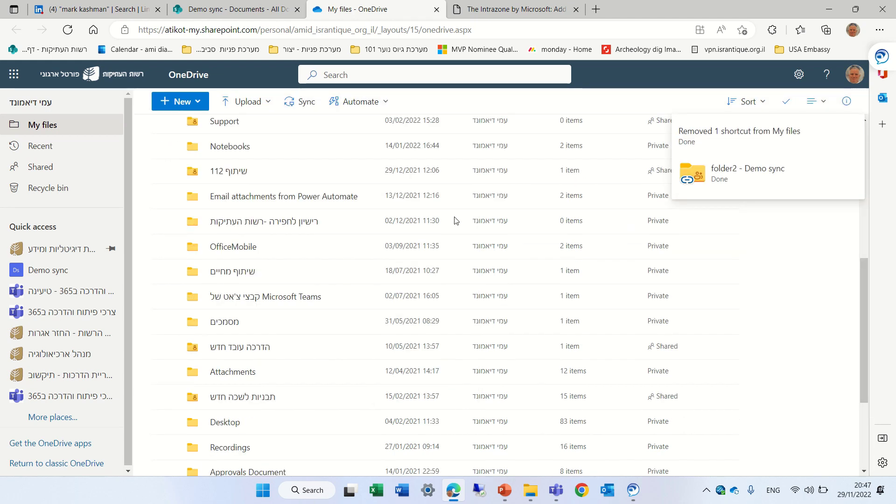
- Start syncing the Demo sync library, then decline the OneDrive app prompt and dismiss the notice
{"action": "left_click", "coordinate": [231, 11]}
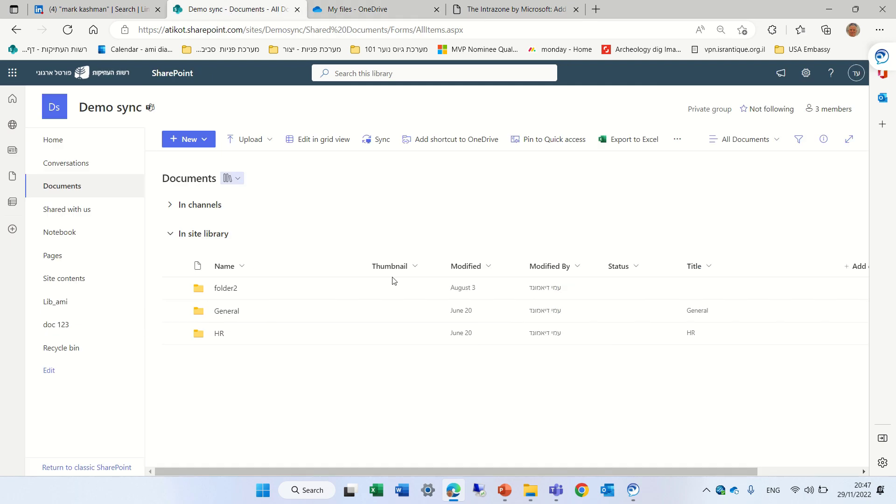
{"action": "left_click", "coordinate": [383, 148]}
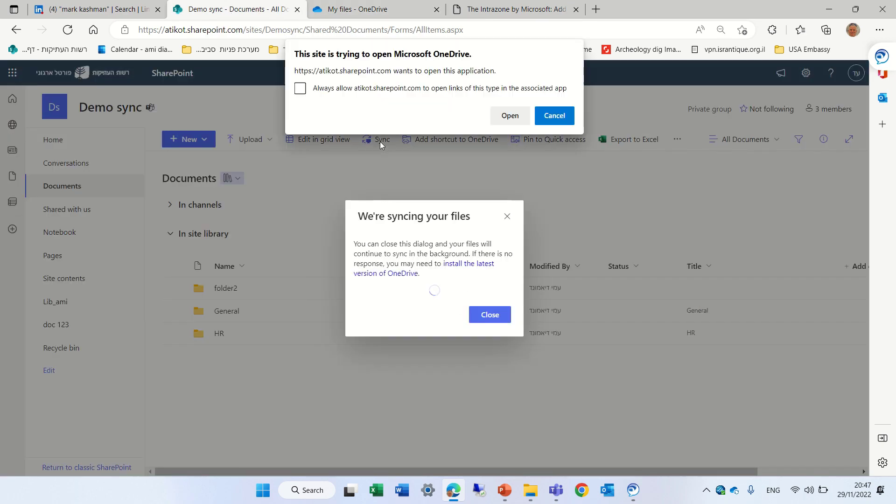
{"action": "left_click", "coordinate": [554, 117]}
{"action": "left_click", "coordinate": [507, 217]}
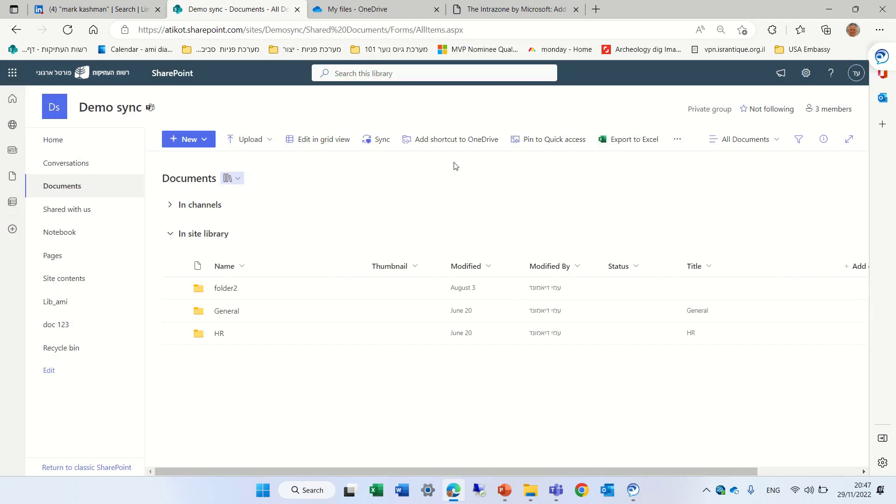
- Add the whole library as a shortcut and confirm 'Documents - Demo sync' in My files
{"action": "left_click", "coordinate": [470, 141]}
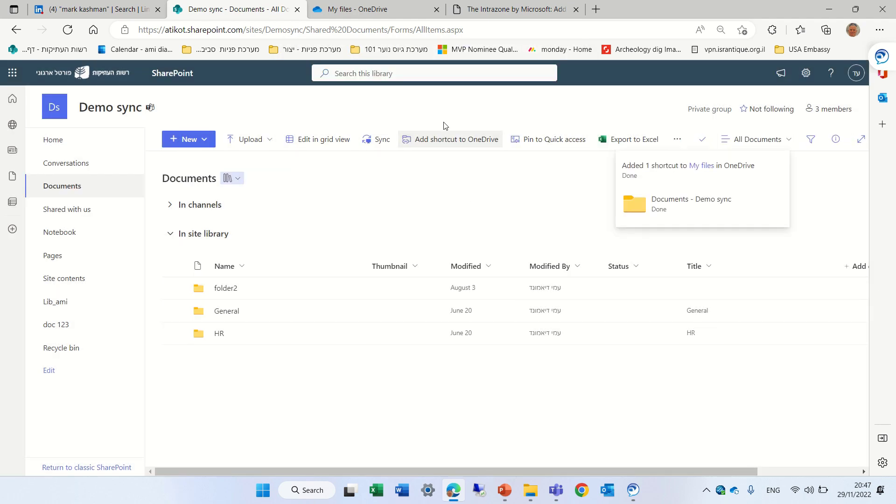
{"action": "left_click", "coordinate": [360, 8]}
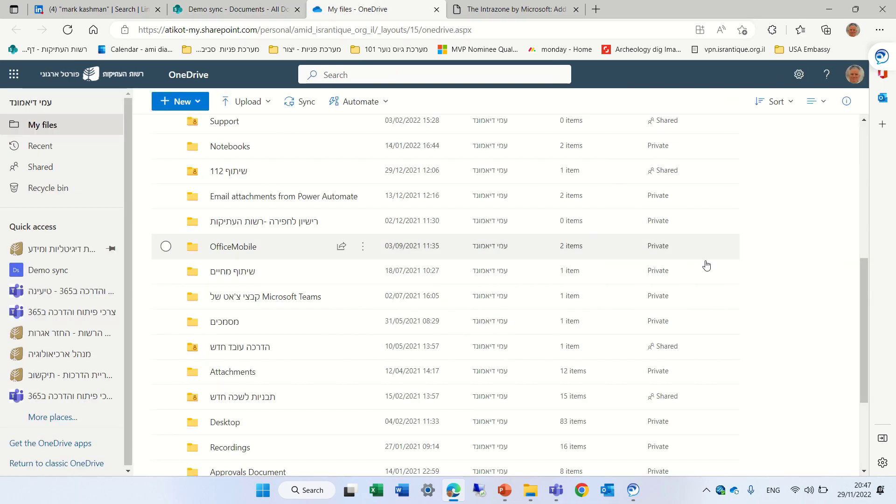
{"action": "left_click_drag", "start_coordinate": [864, 322], "coordinate": [869, 171]}
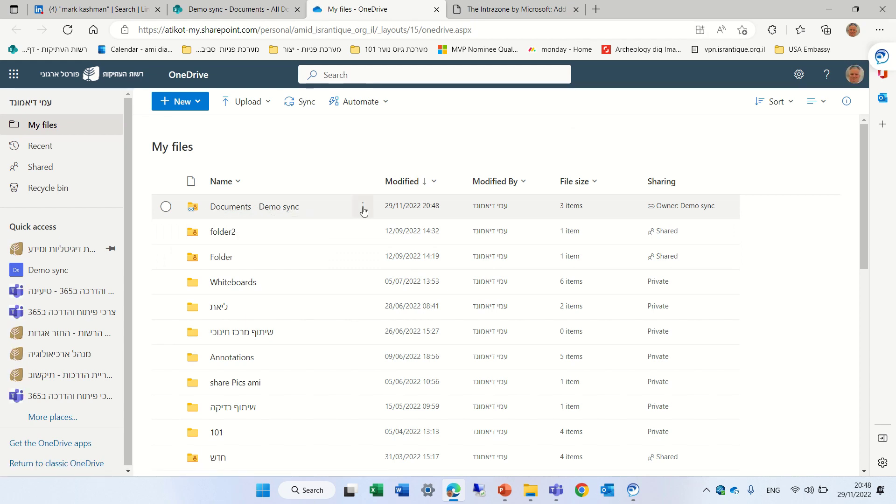
- Rename the Documents - Demo sync shortcut in My files to 'this is my best folder'
{"action": "left_click", "coordinate": [363, 208]}
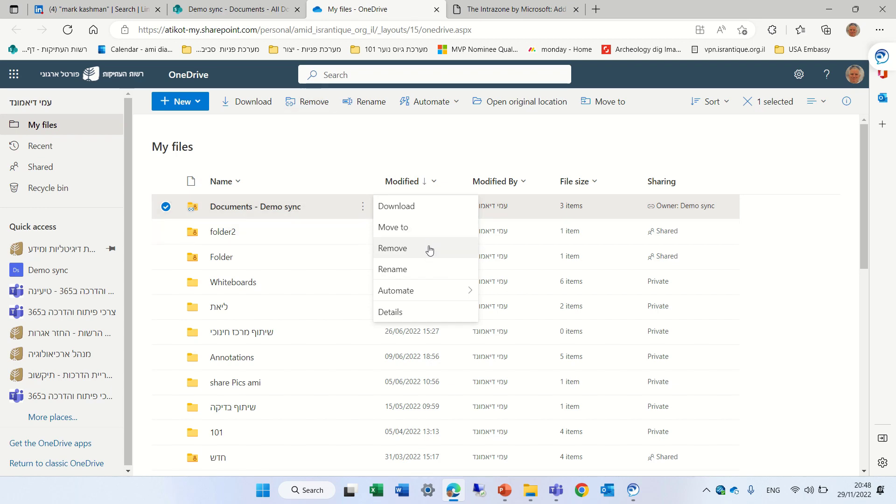
{"action": "left_click", "coordinate": [423, 268]}
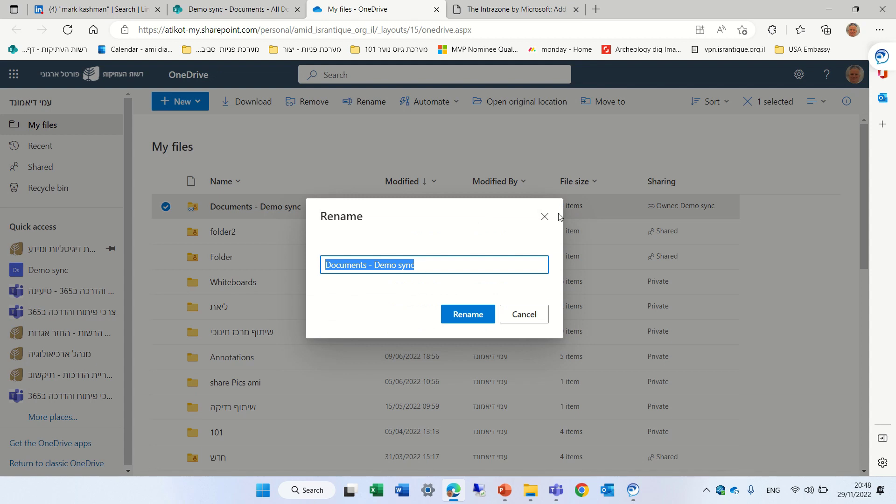
{"action": "type", "text": "this is "}
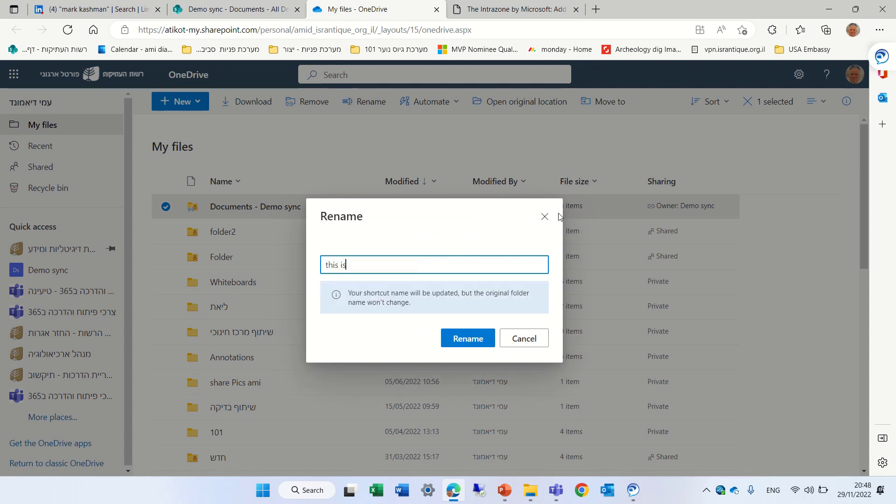
{"action": "type", "text": "my best folder"}
{"action": "left_click", "coordinate": [470, 337]}
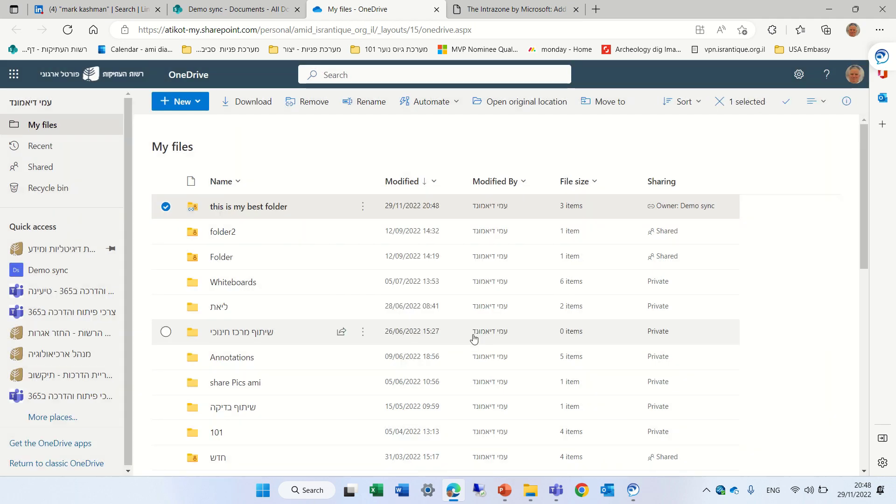